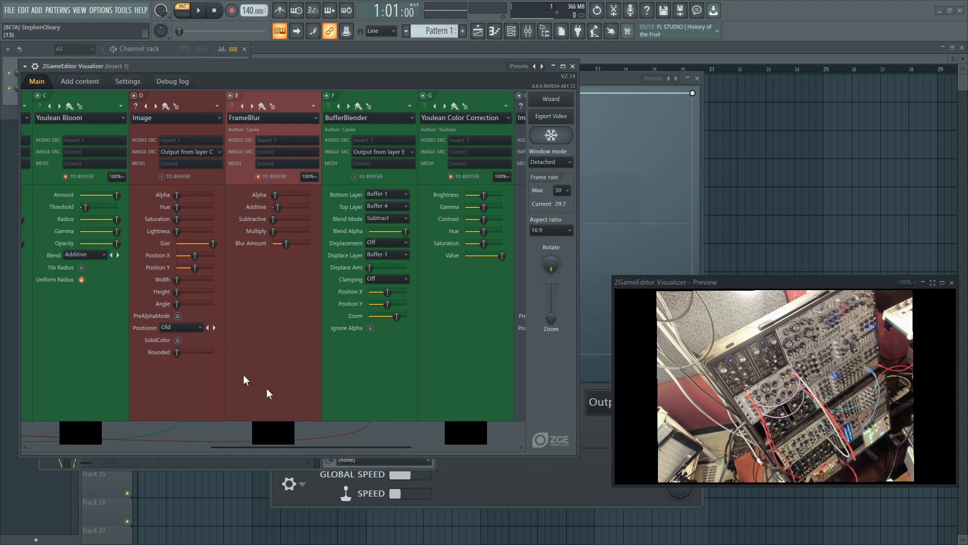
- Scroll the Visualizer's layer columns left until Youlean Color Correction layer B is visible
left_click_drag(284, 448, 206, 449)
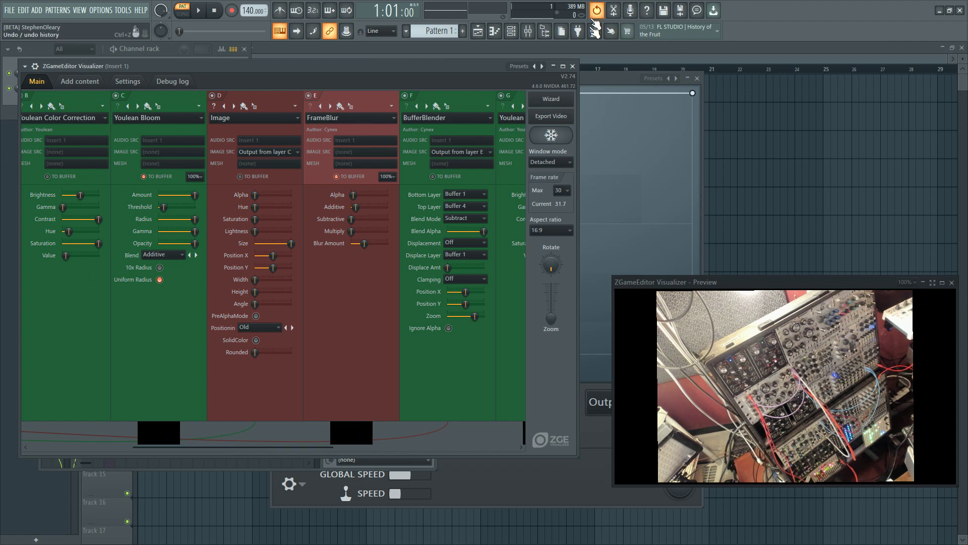
- Bring the X-Y-Z Controller forward, shift it left, and show its x curve
left_click(618, 96)
left_click_drag(497, 78, 353, 75)
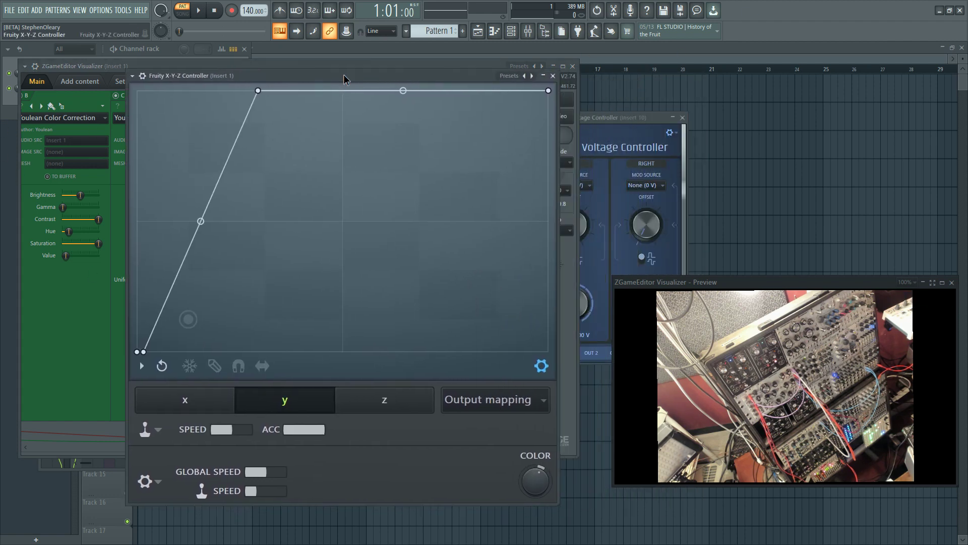
left_click(219, 400)
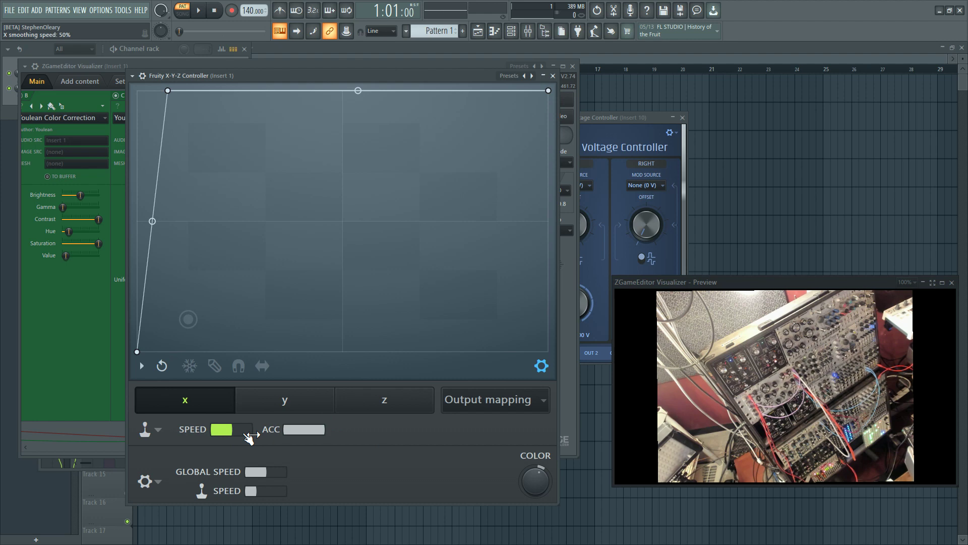
- Bring the ZGameEditor Visualizer forward and move it down-right to reveal the Channel rack
left_click(352, 66)
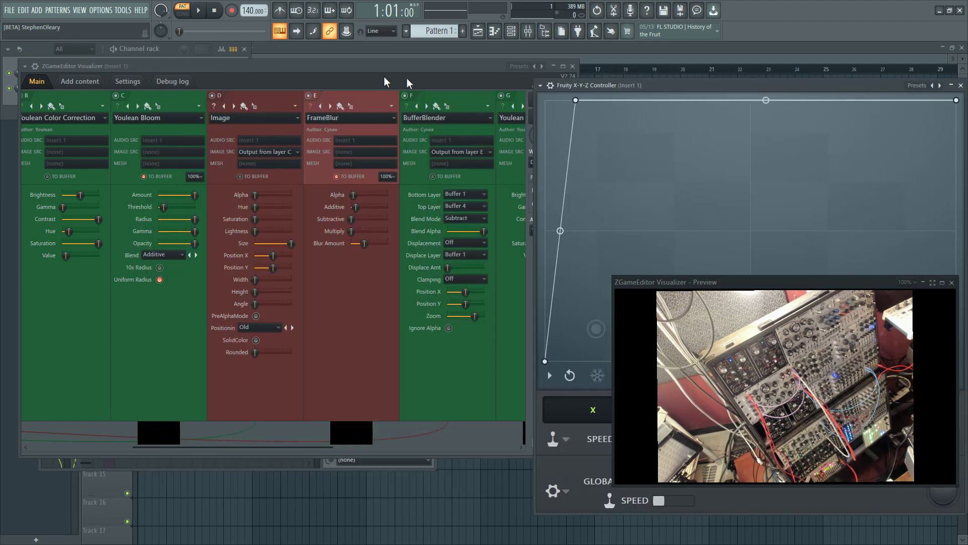
left_click_drag(374, 71, 410, 92)
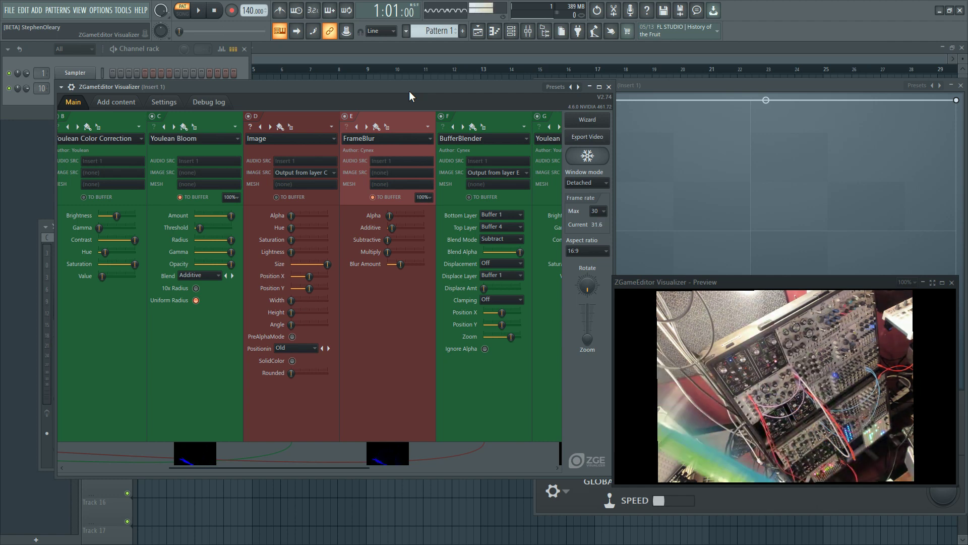
left_click(209, 63)
left_click(75, 88)
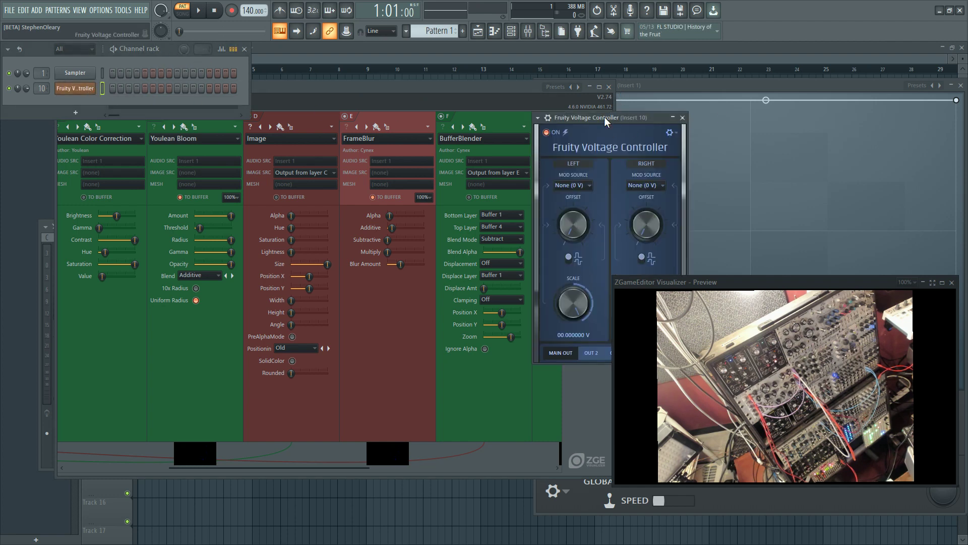
left_click_drag(607, 121, 510, 135)
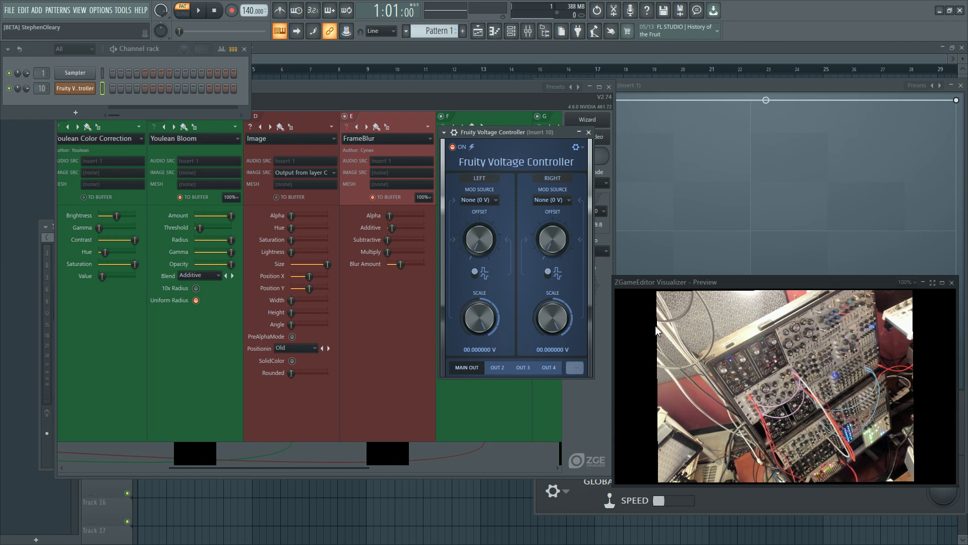
- Scroll to the last layers, disable webcam Image layer H, and switch off layer G's TO BUFFER
left_click(487, 384)
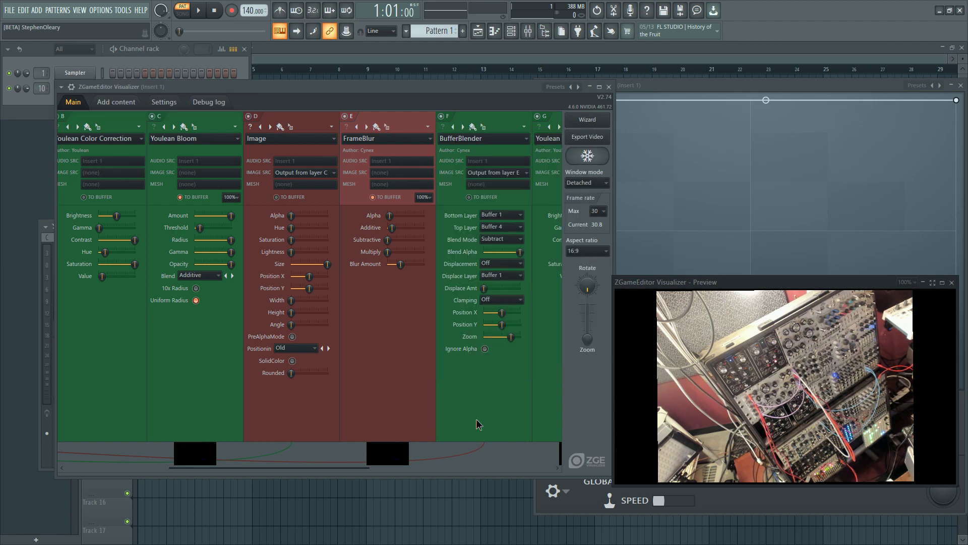
left_click_drag(354, 469, 483, 474)
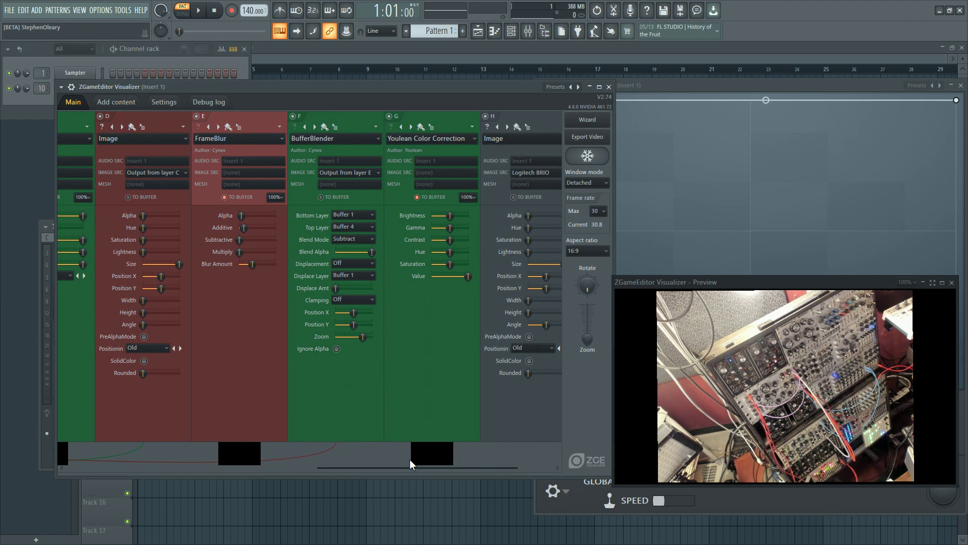
left_click_drag(413, 465, 451, 477)
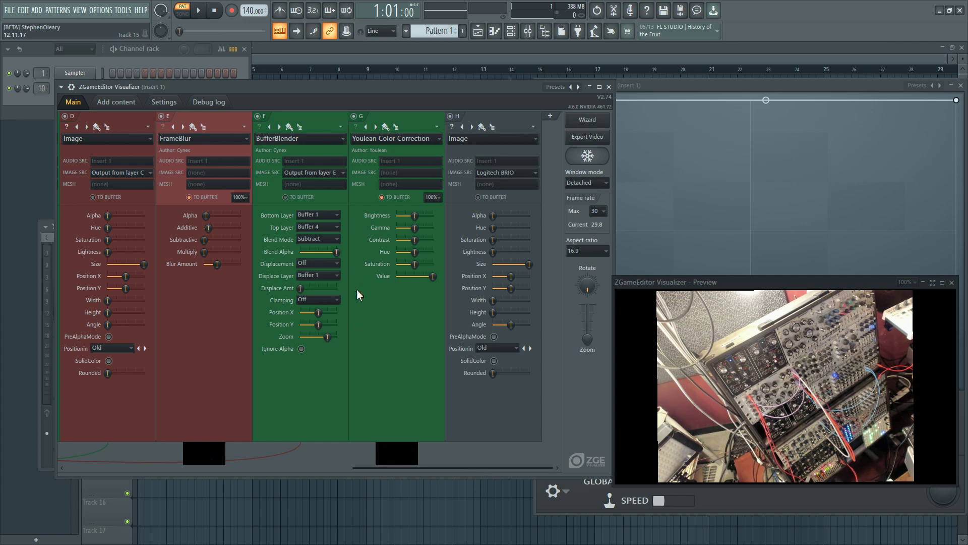
left_click(450, 116)
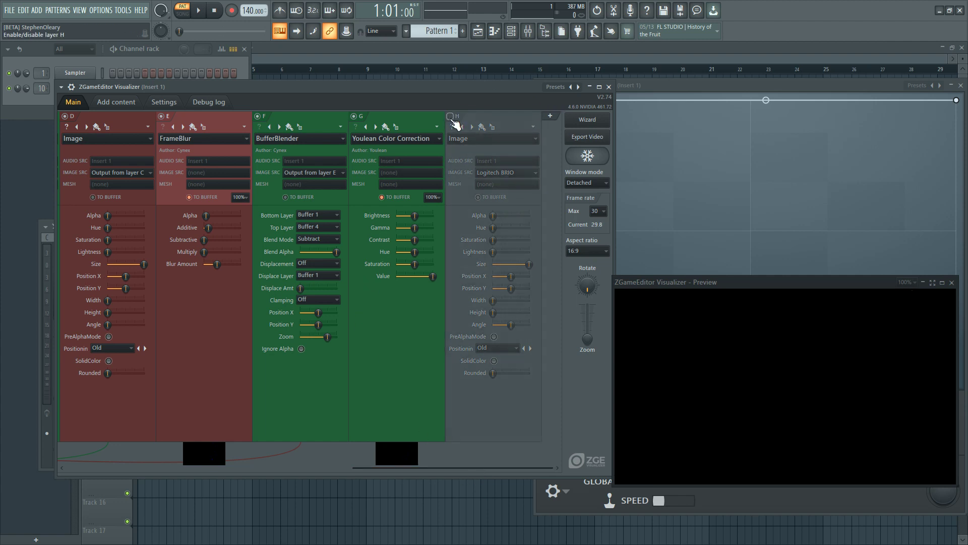
left_click(399, 197)
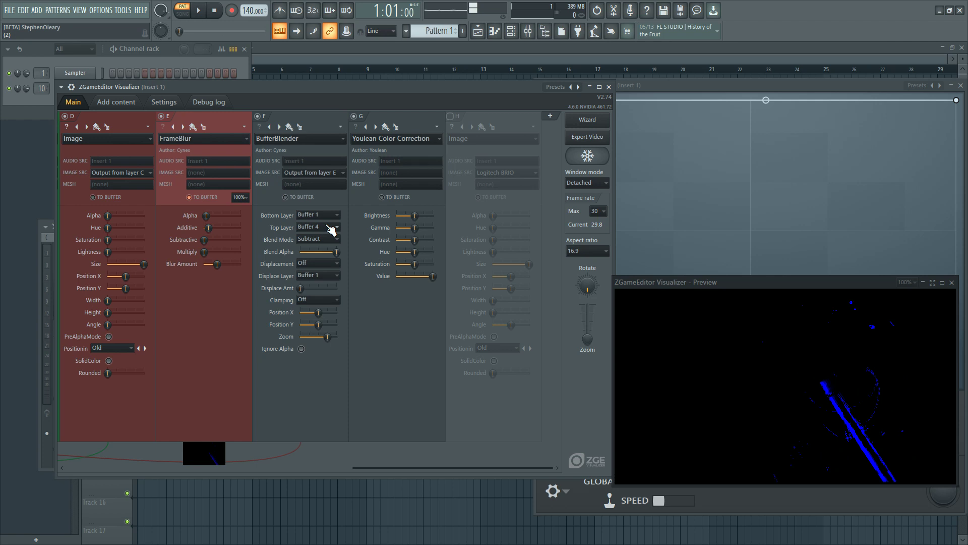
- Set BufferBlender Top Layer to Buffer 3 and Blend Alpha to maximum, then scroll back to column A
scroll(331, 229, "up", 1)
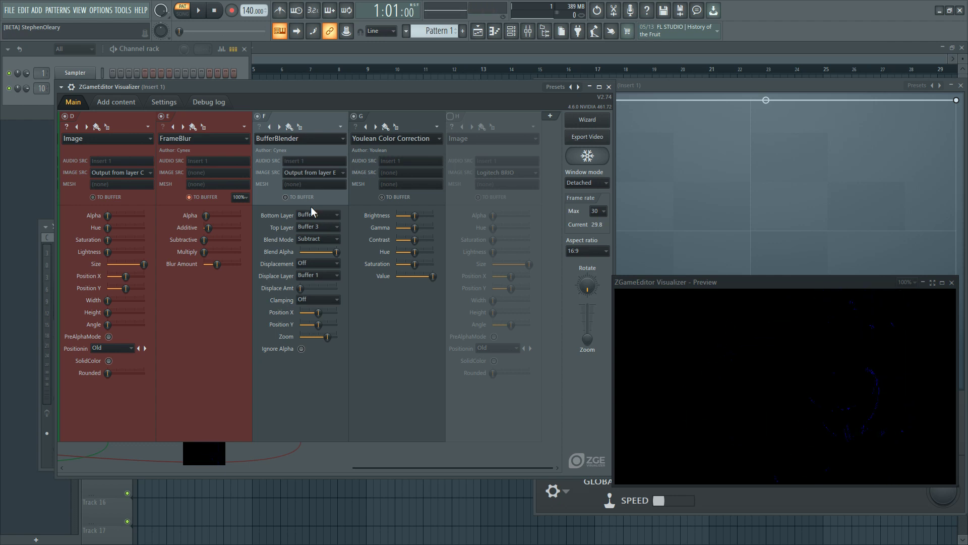
left_click_drag(336, 252, 301, 252)
scroll(333, 217, "down", 2)
scroll(333, 217, "up", 2)
left_click_drag(306, 250, 366, 323)
left_click_drag(356, 472, 57, 472)
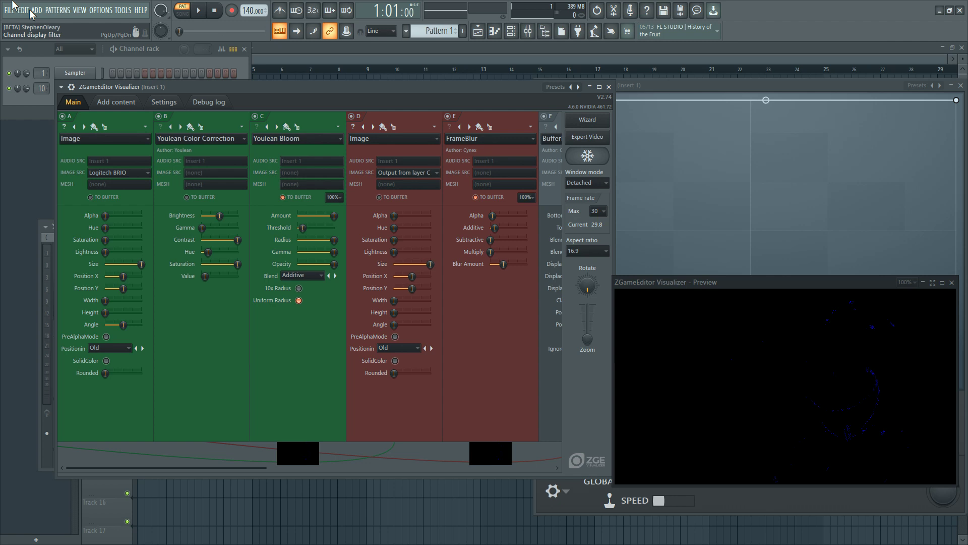
- Bring the X-Y-Z Controller forward, then scroll the Visualizer columns right to layers D–H
left_click(619, 109)
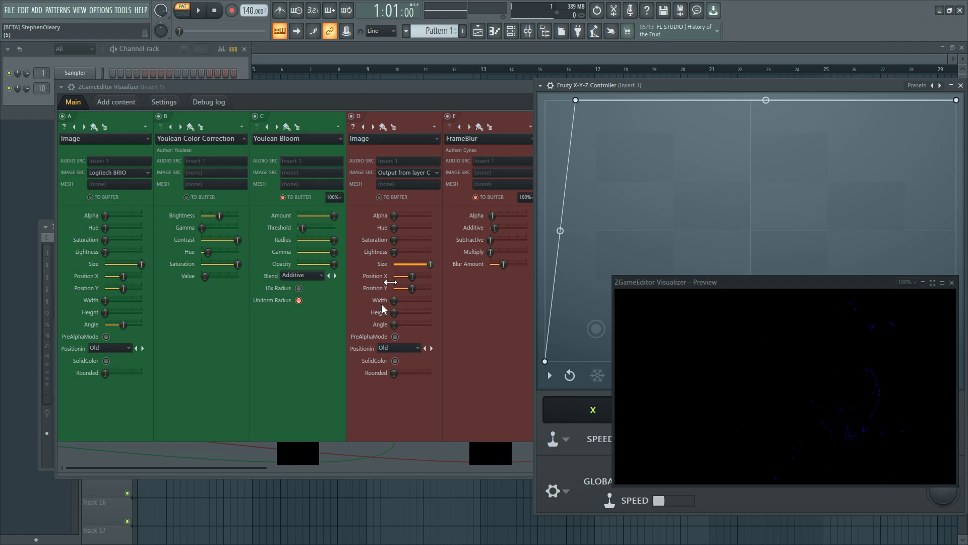
left_click_drag(216, 467, 505, 468)
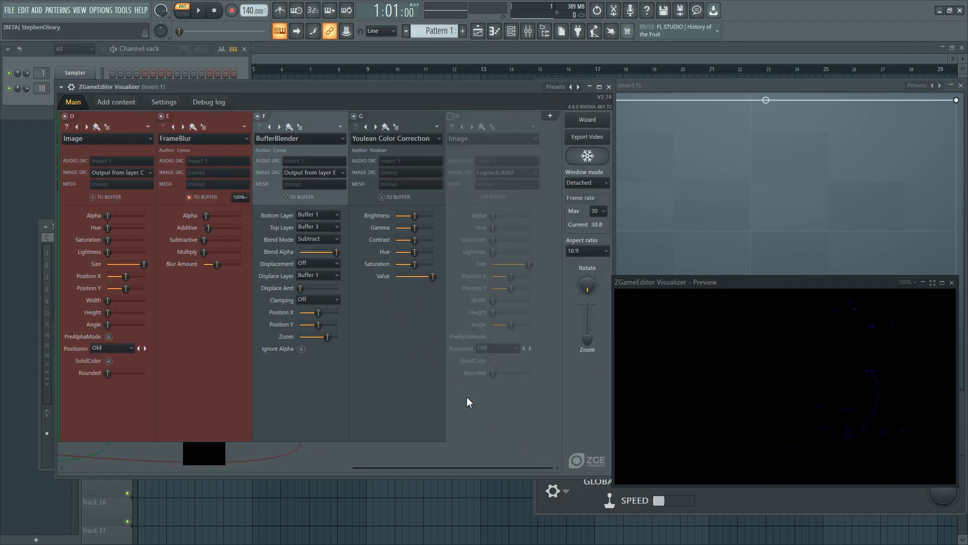
- Turn on layer G's TO BUFFER, re-enable webcam layer H, and set Top Layer to Buffer 4
left_click(396, 198)
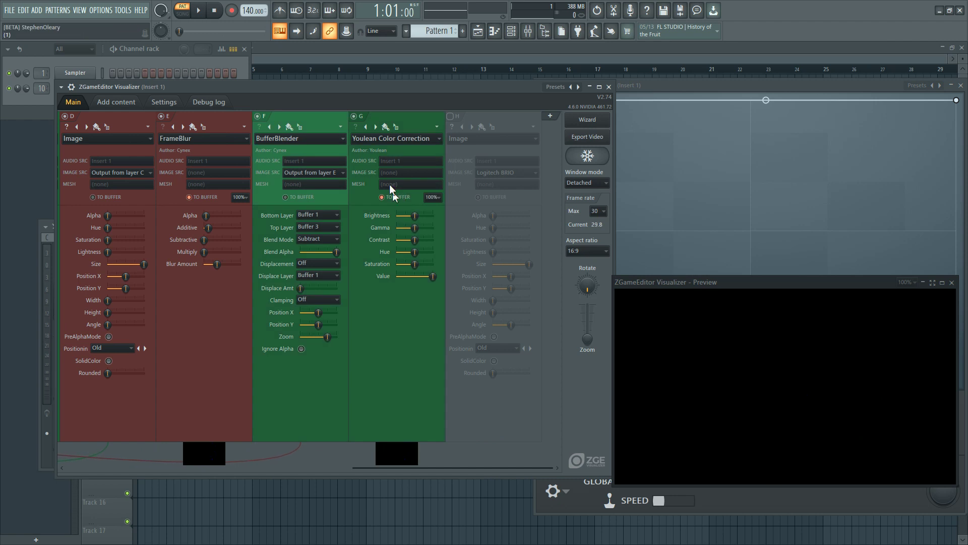
left_click(453, 128)
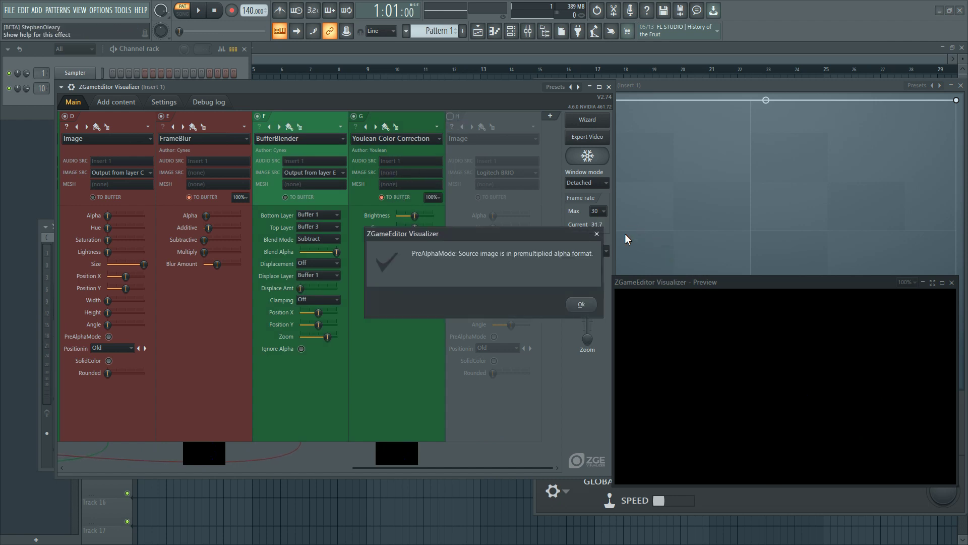
left_click(596, 234)
left_click(450, 117)
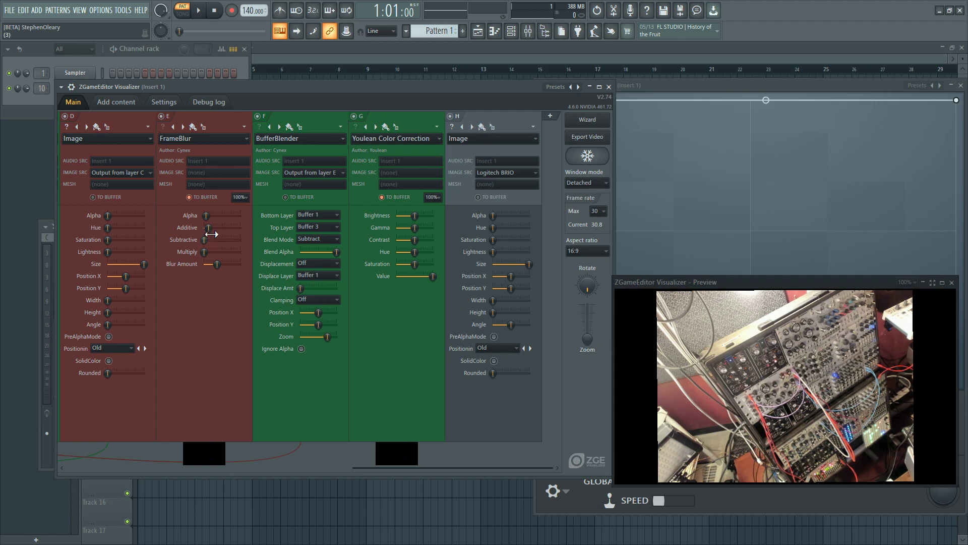
scroll(332, 231, "down", 1)
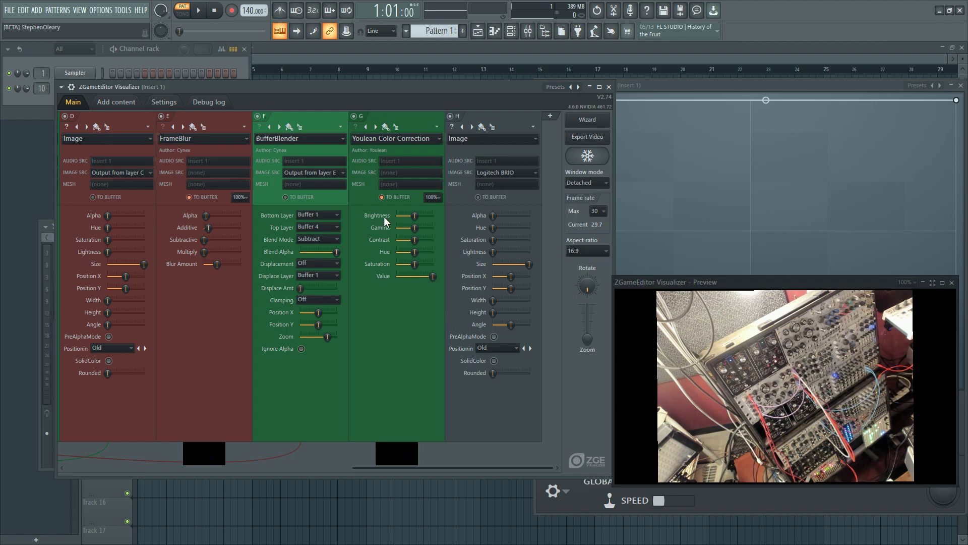
- Reposition the Visualizer window to uncover the mixer and move the webcam preview to centre-left
left_click_drag(373, 90, 435, 103)
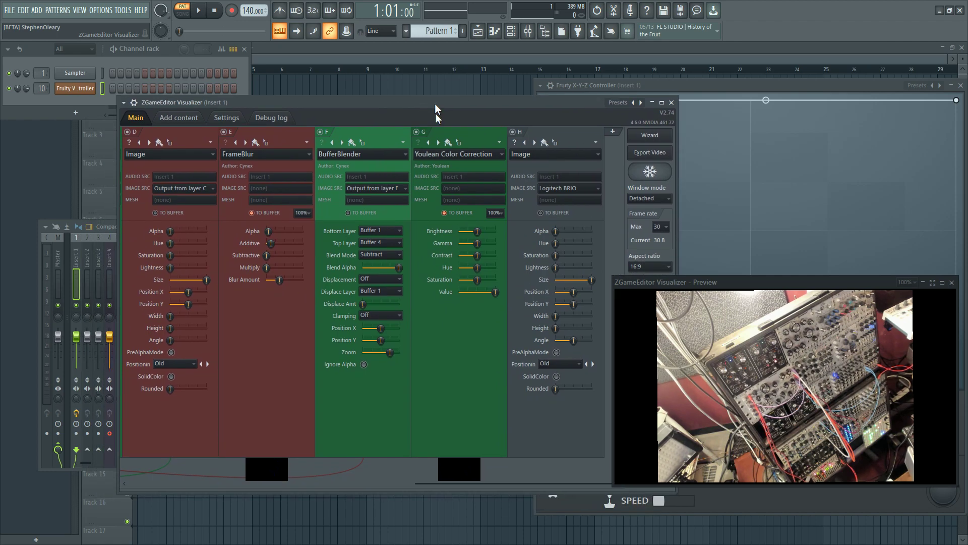
left_click_drag(507, 483, 250, 472)
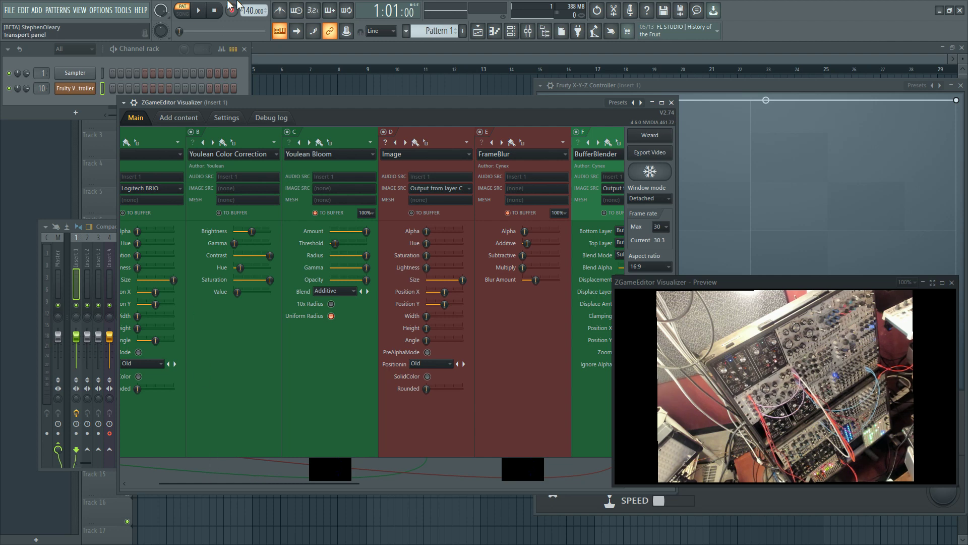
left_click_drag(271, 103, 301, 95)
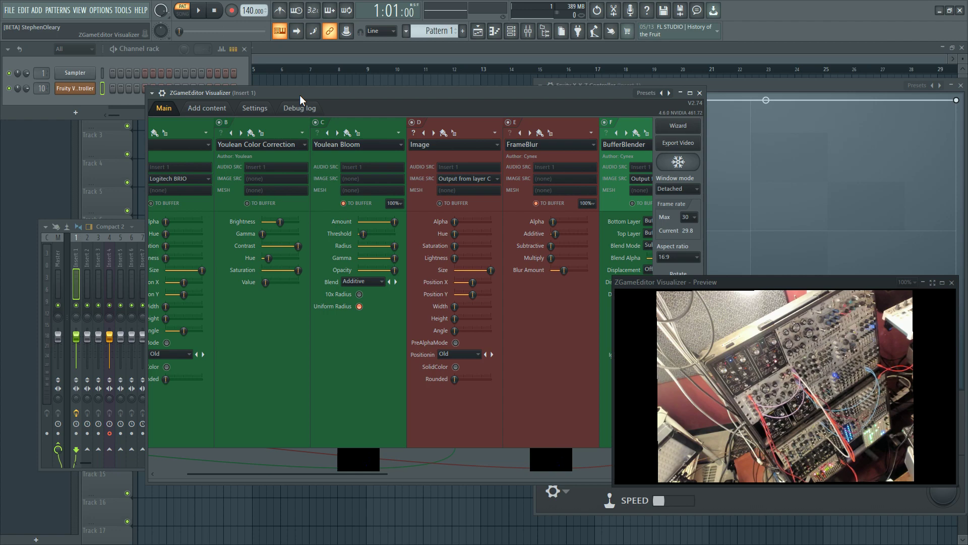
left_click_drag(299, 95, 367, 109)
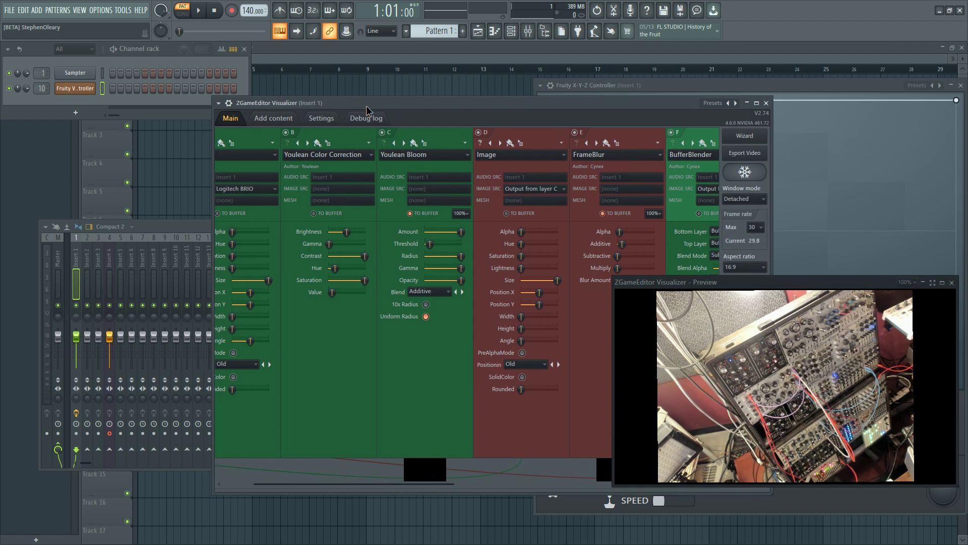
left_click_drag(366, 105, 371, 115)
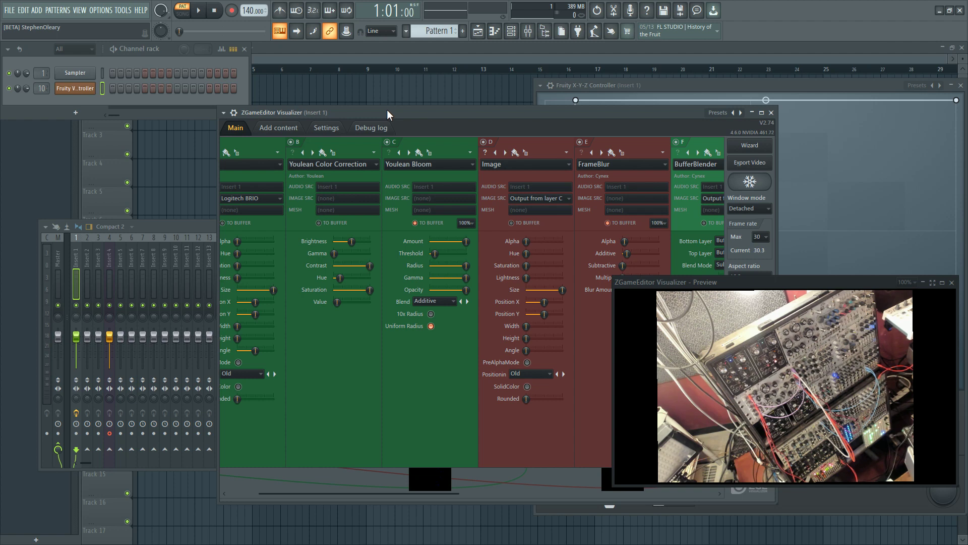
left_click_drag(386, 111, 334, 79)
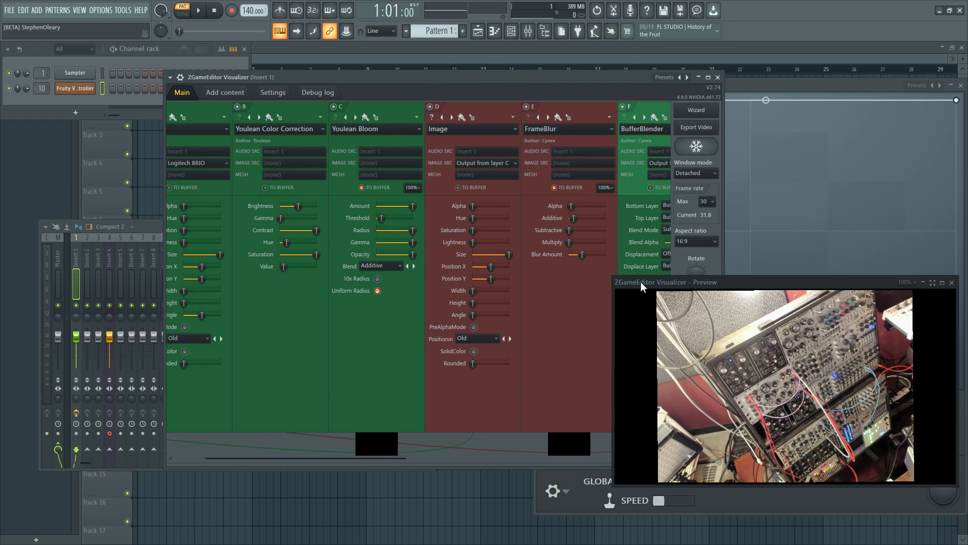
left_click_drag(640, 282, 344, 190)
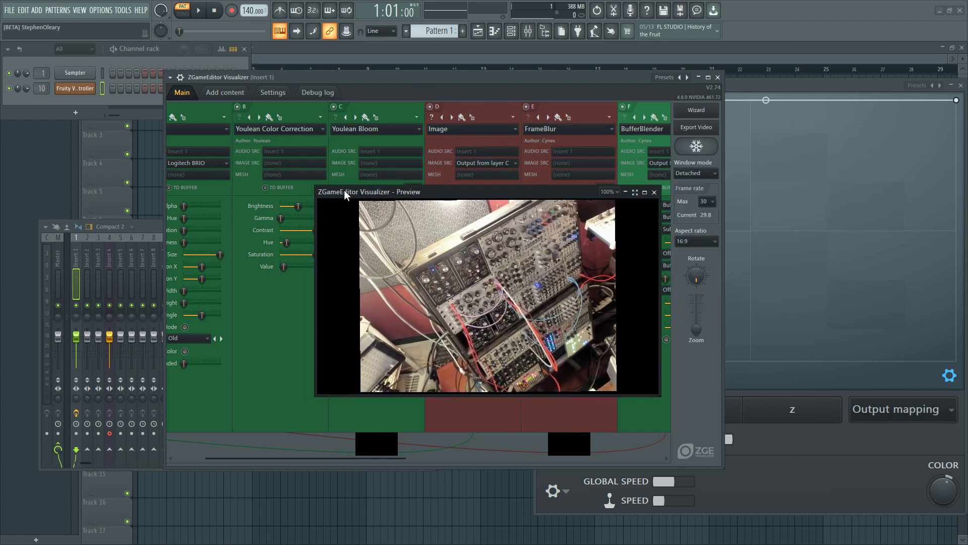